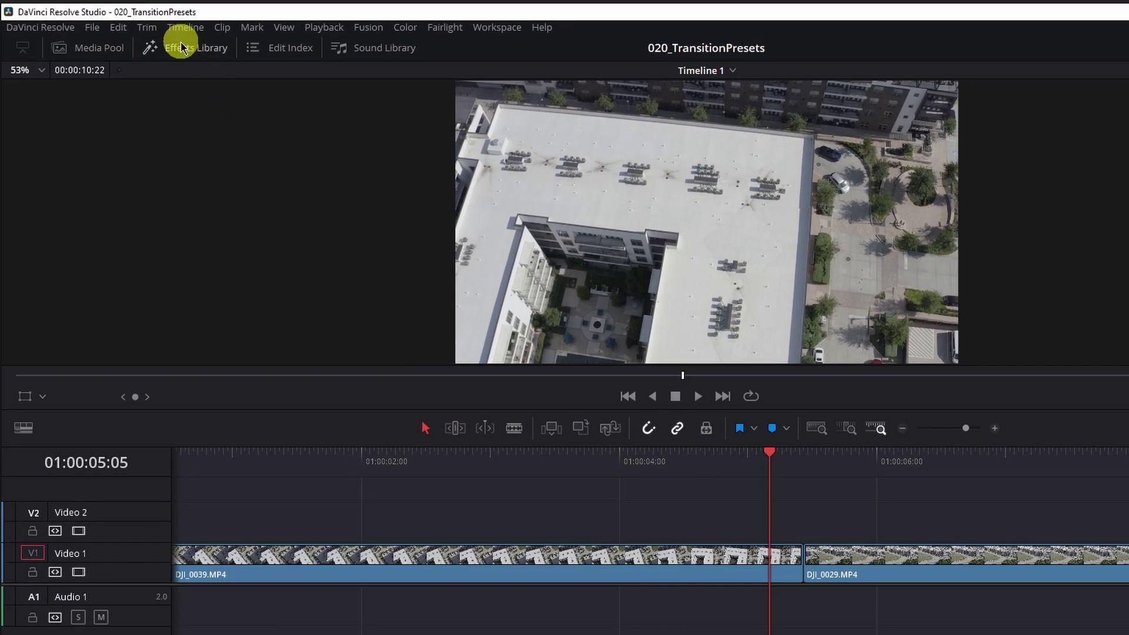
# Drag Cross Dissolve from the video transitions onto the V1 cut between DJI_0039.MP4 and DJI_0029.MP4
pyautogui.click(182, 49)
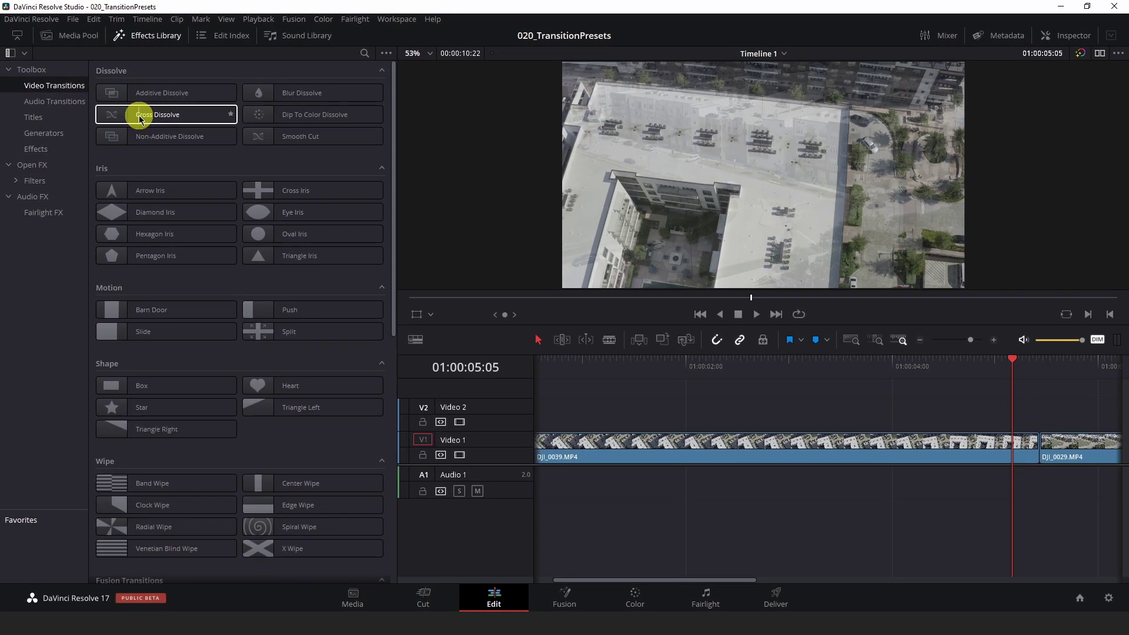
pyautogui.moveTo(176, 143); pyautogui.dragTo(502, 319)
pyautogui.moveTo(410, 259); pyautogui.dragTo(1040, 448)
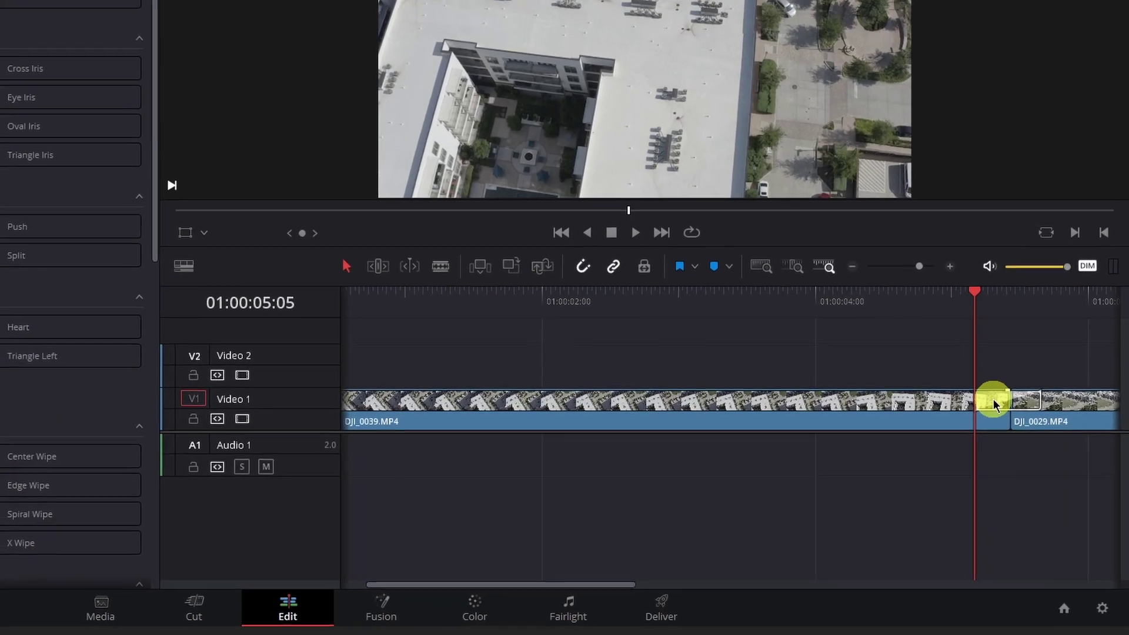
# Convert the V1 transition to a Fusion Cross Dissolve and open it on the Fusion page
pyautogui.rightClick(996, 405)
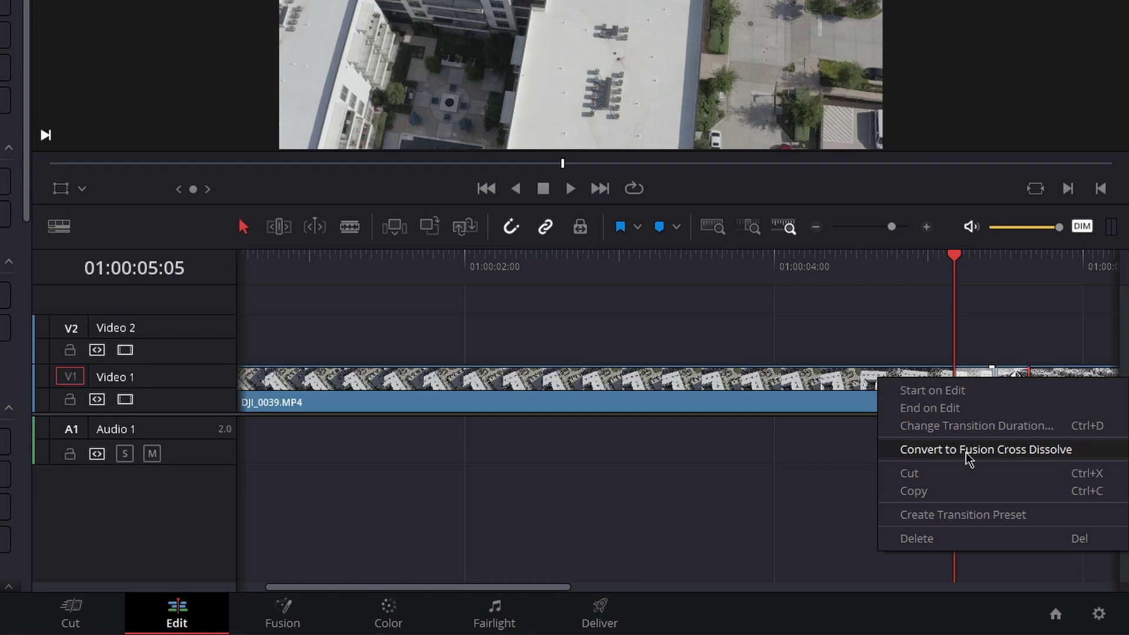
pyautogui.click(968, 451)
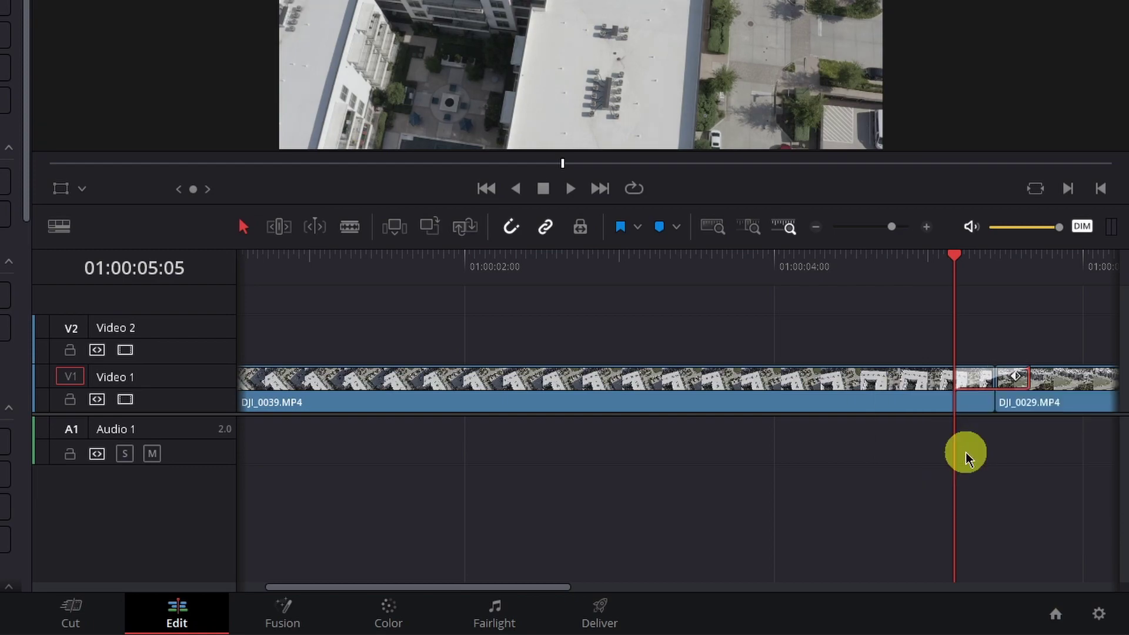
pyautogui.rightClick(973, 381)
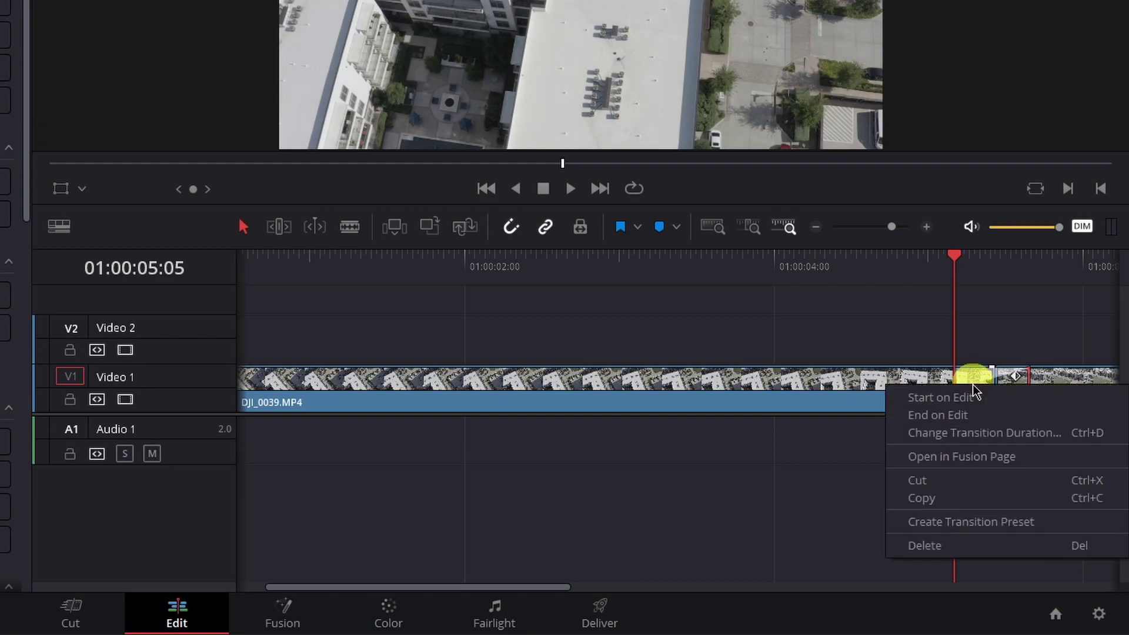
pyautogui.click(969, 459)
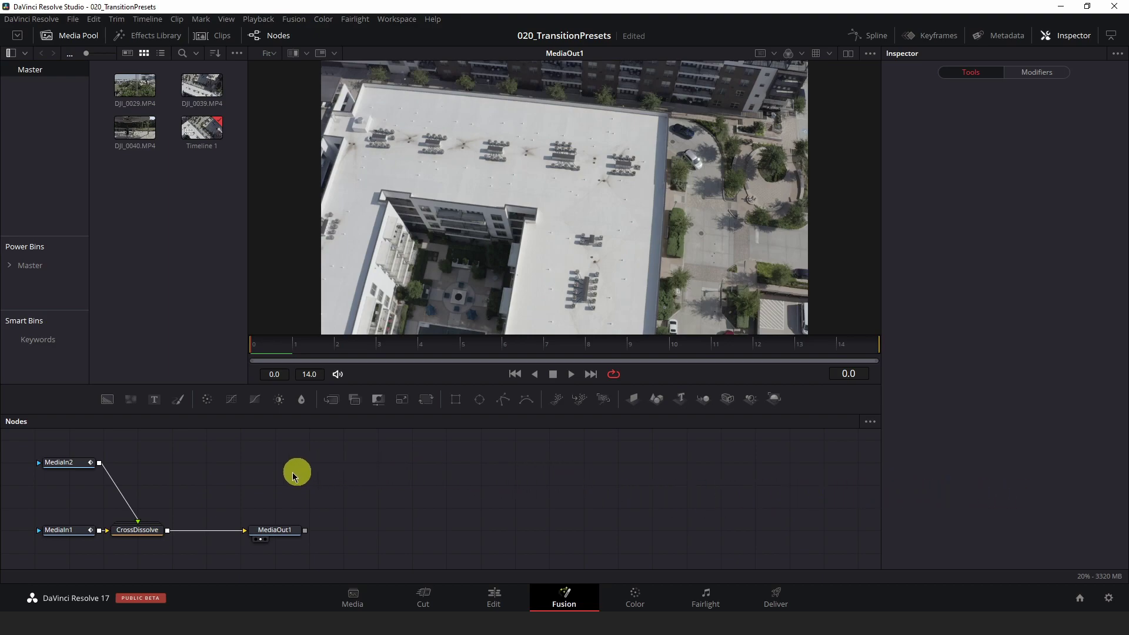
# Expand the CrossDissolve group with Ctrl+E and select the Dissolve1 node inside it
pyautogui.moveTo(176, 479); pyautogui.dragTo(555, 487)
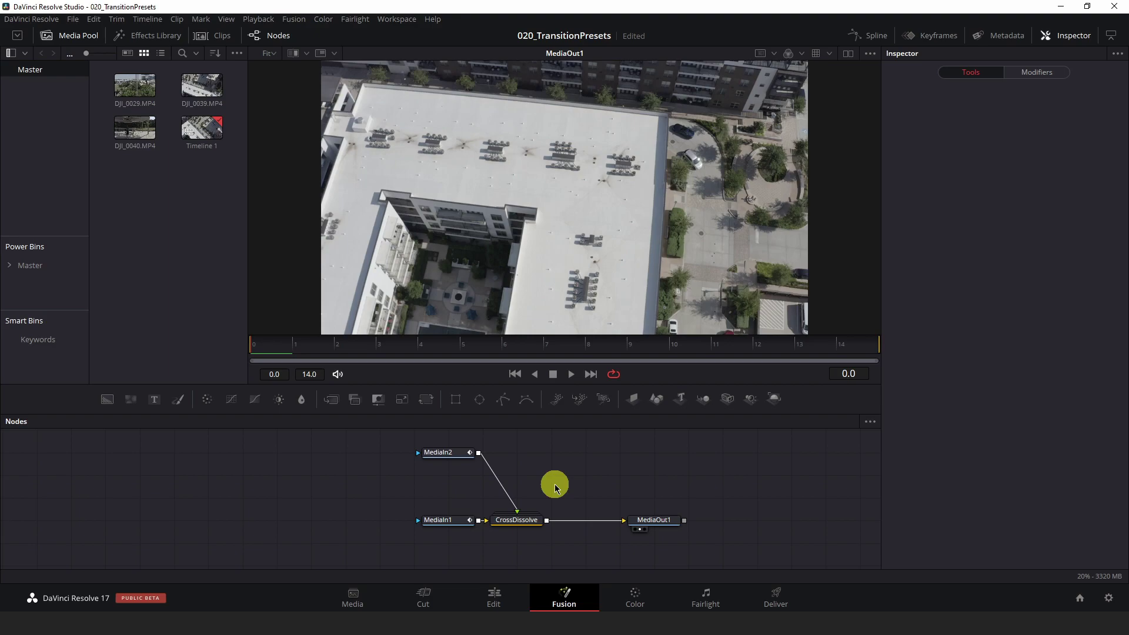
pyautogui.click(522, 520)
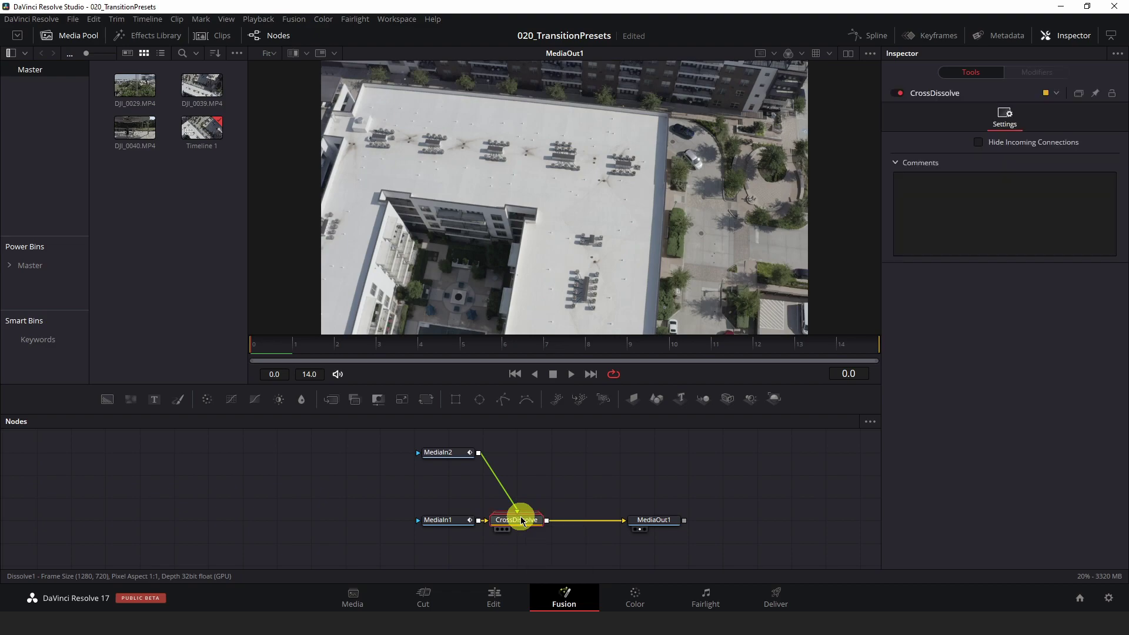
pyautogui.hotkey('ctrl', 'e')
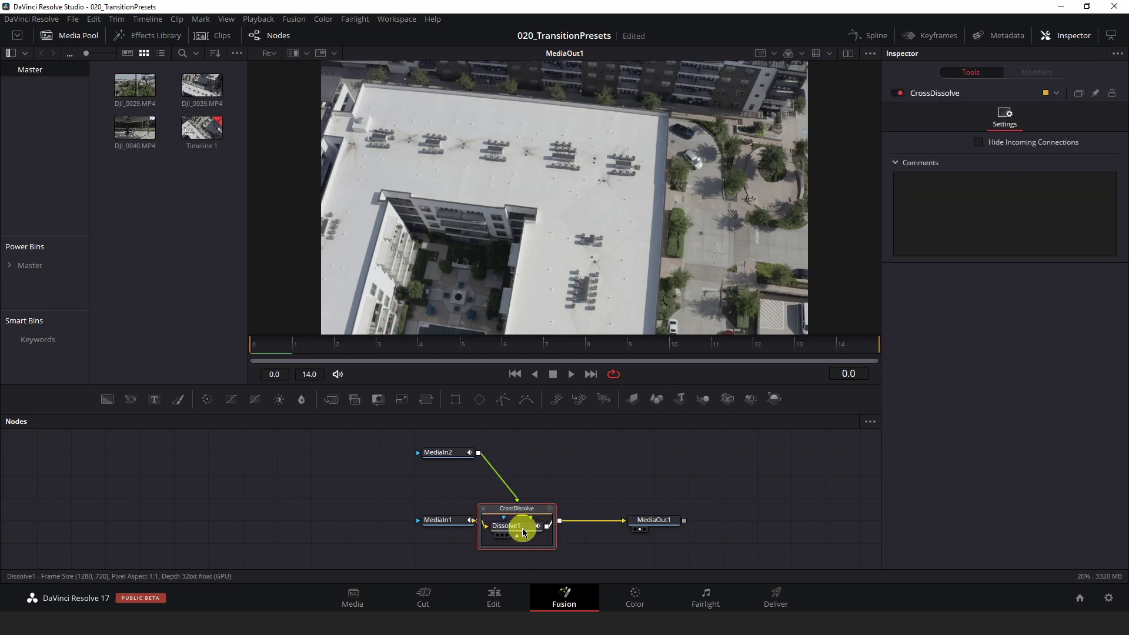
pyautogui.click(523, 532)
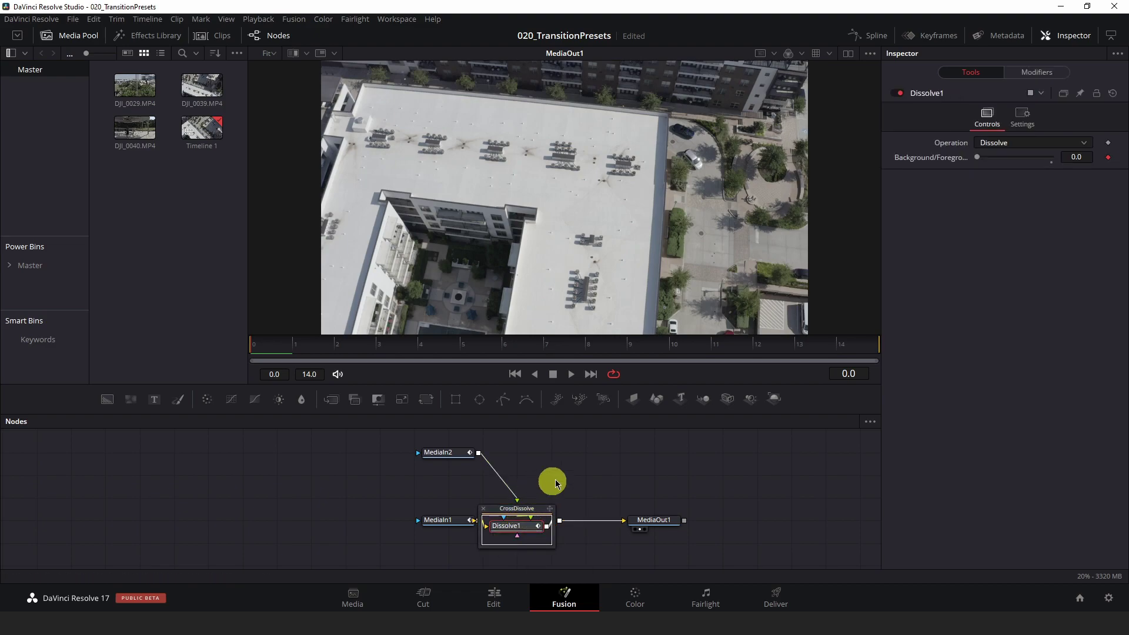
# Set Dissolve1's Operation to Random Noise Dissolve and preview it at frame 8
pyautogui.click(1024, 144)
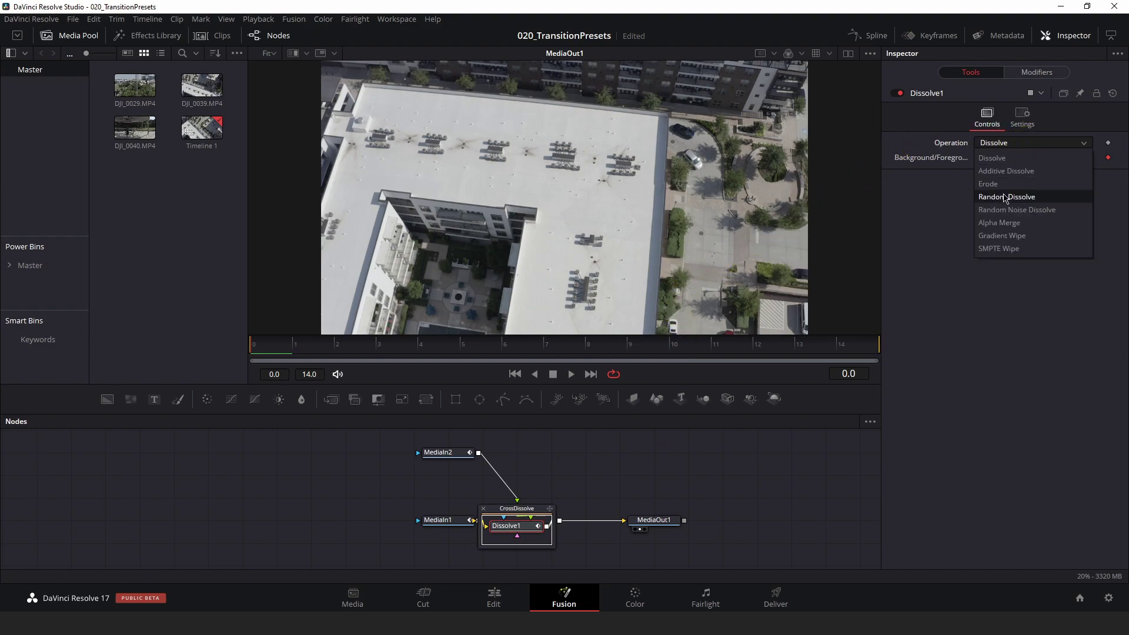
pyautogui.click(1002, 210)
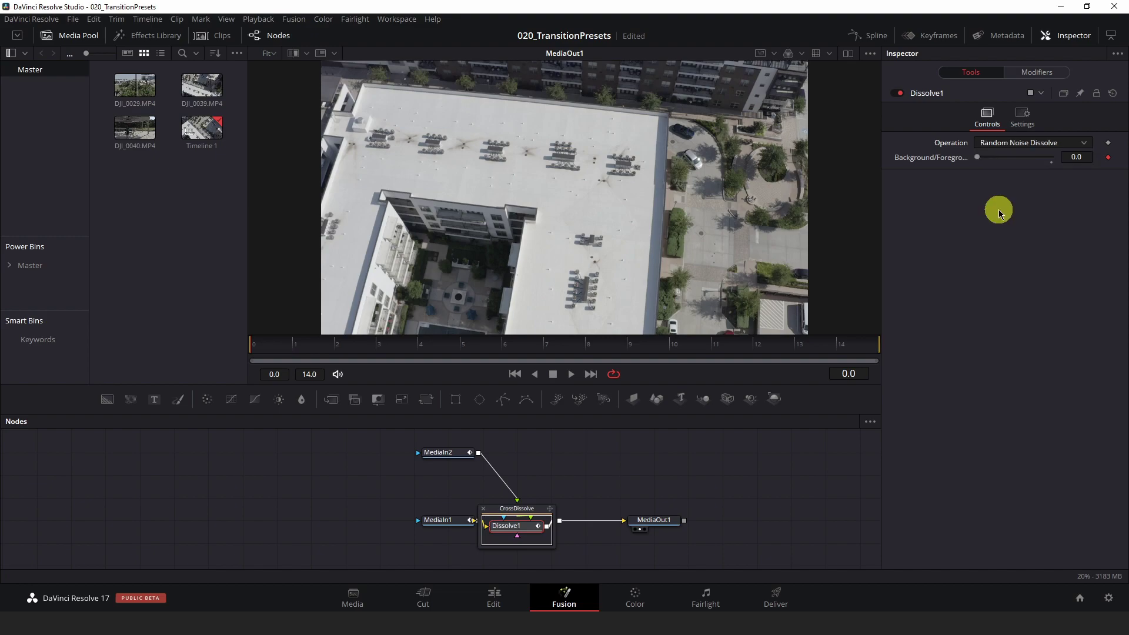
pyautogui.click(515, 344)
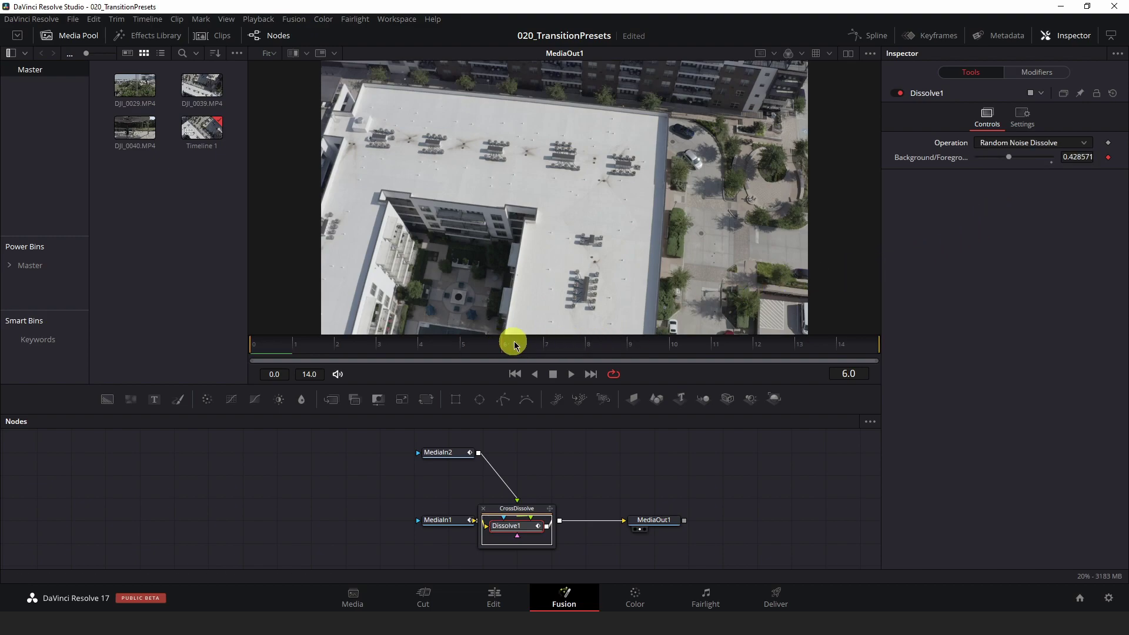
pyautogui.moveTo(515, 344); pyautogui.dragTo(605, 343)
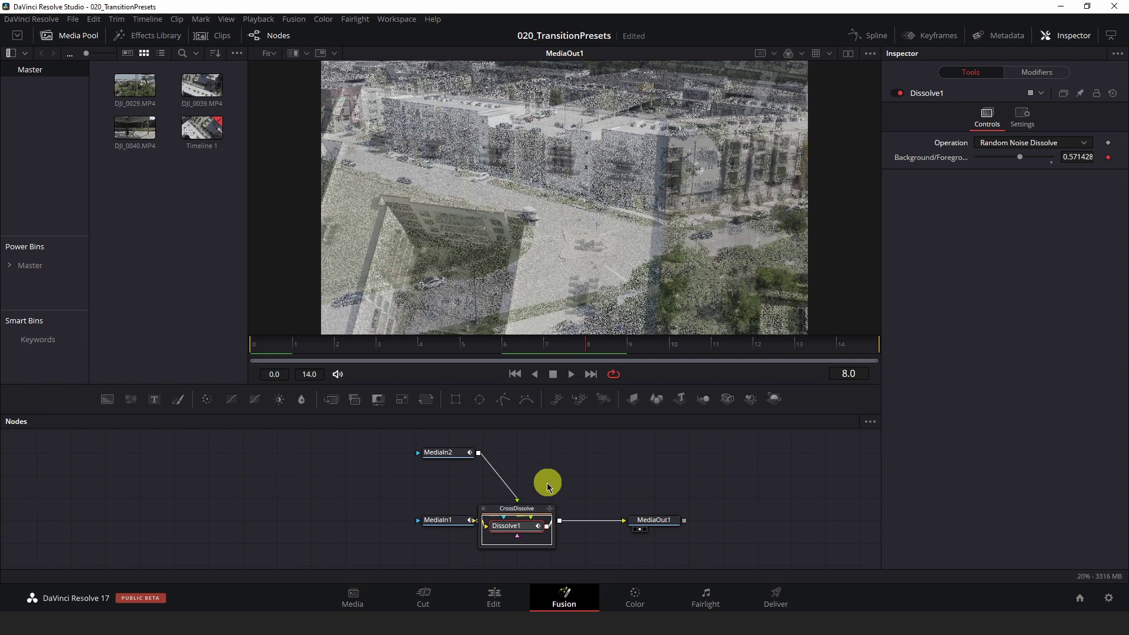
# Back on the Edit page, save the V1 transition as a preset named 'Random Noise Dissolve'
pyautogui.click(494, 598)
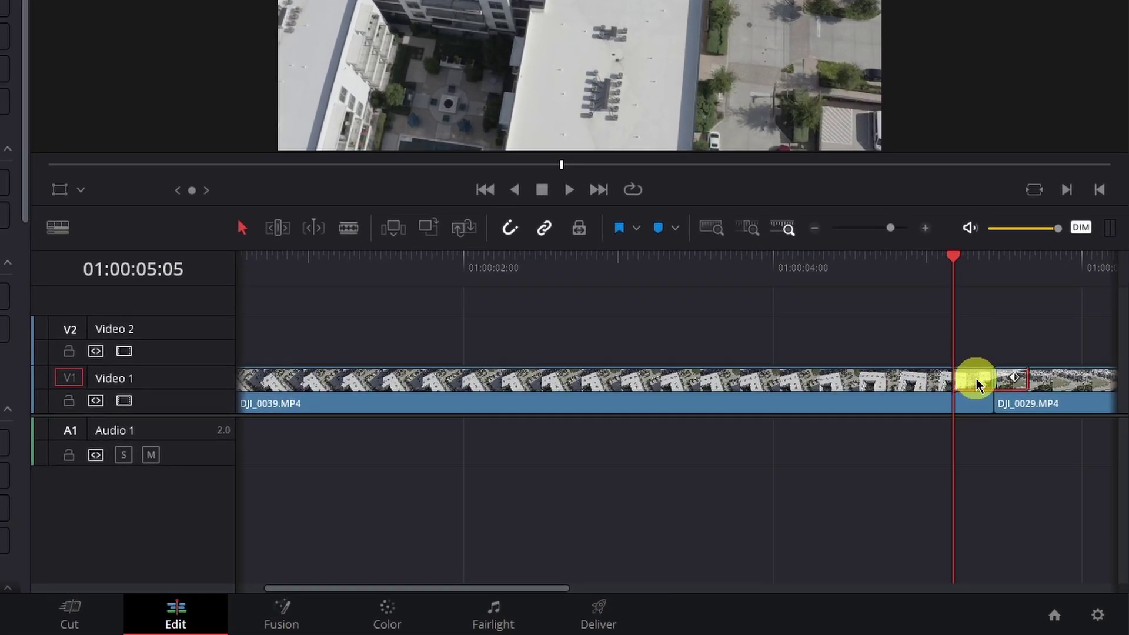
pyautogui.rightClick(1017, 427)
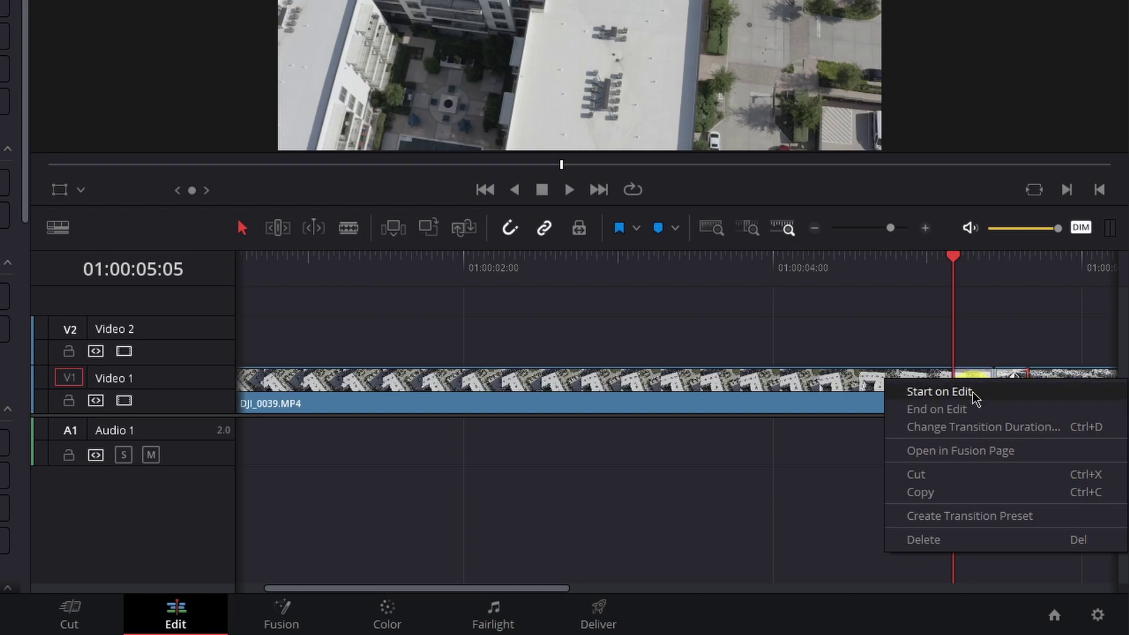
pyautogui.click(972, 516)
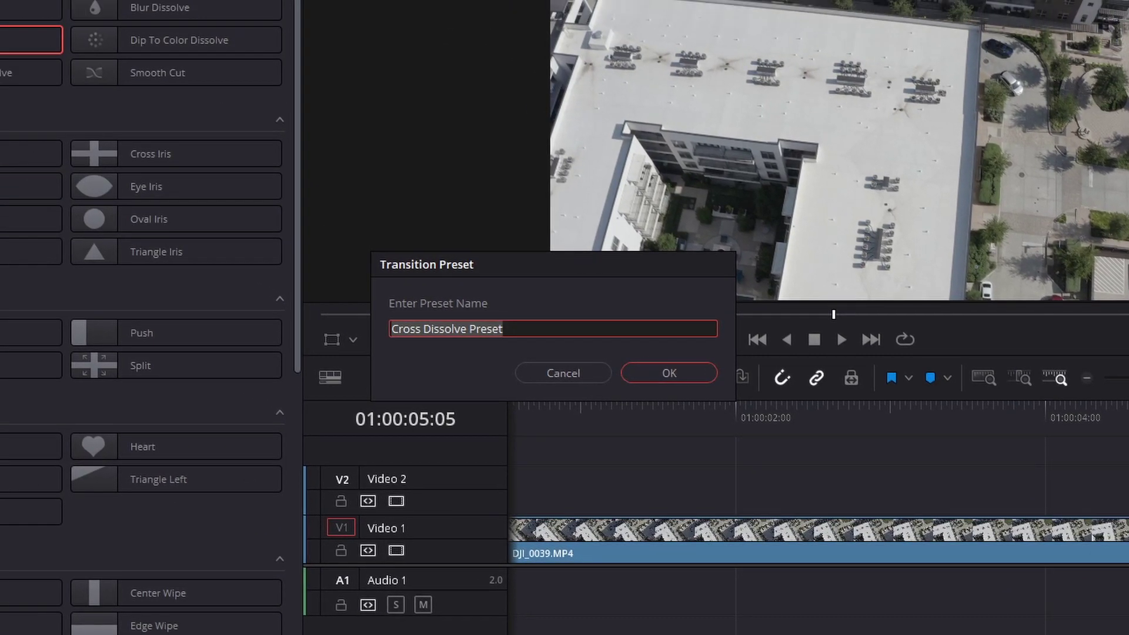
pyautogui.hotkey('ctrl', 'a')
pyautogui.write('Random N')
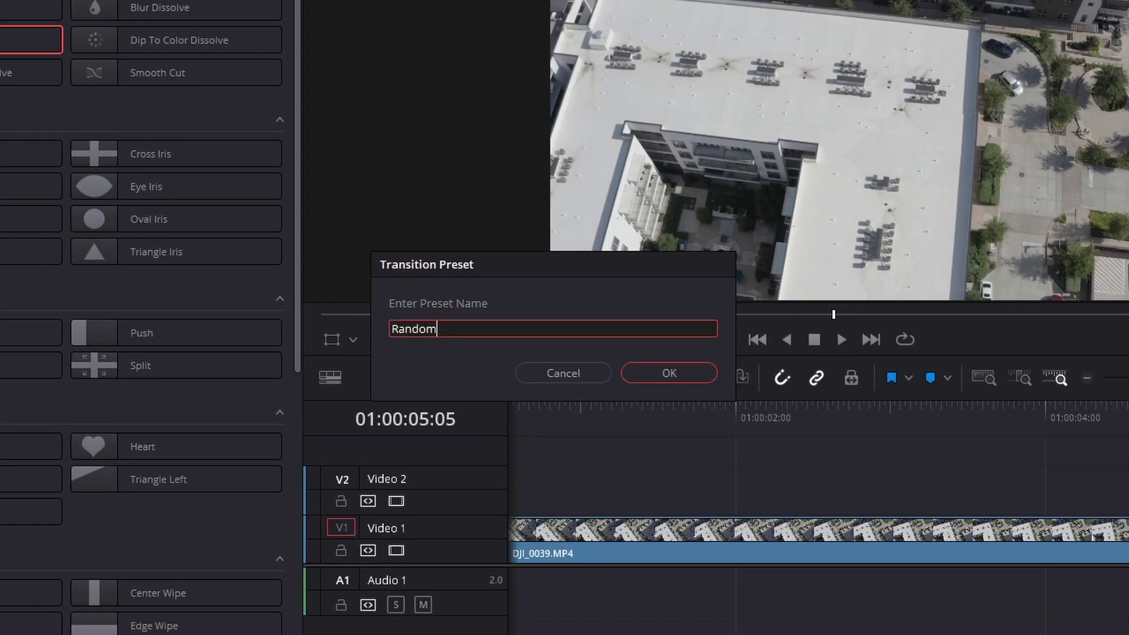
pyautogui.write('oise Dissolve')
pyautogui.press('Return')
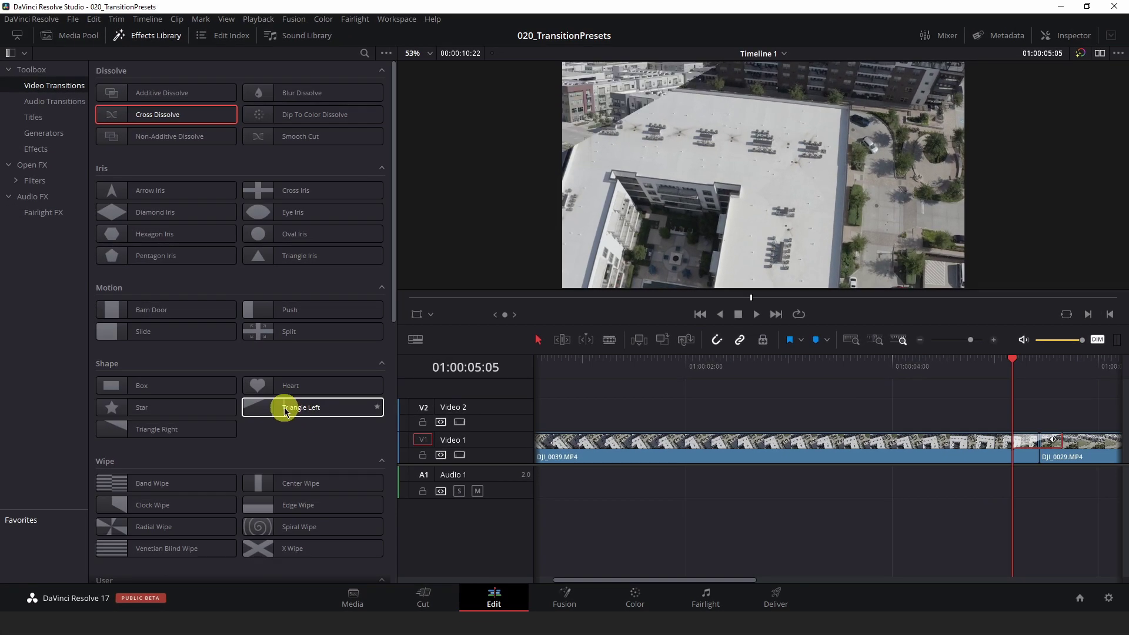
# Drag the Random Noise Dissolve user preset onto the V1 cut between DJI_0039.MP4 and DJI_0029.MP4
pyautogui.scroll(-3, 247, 447)
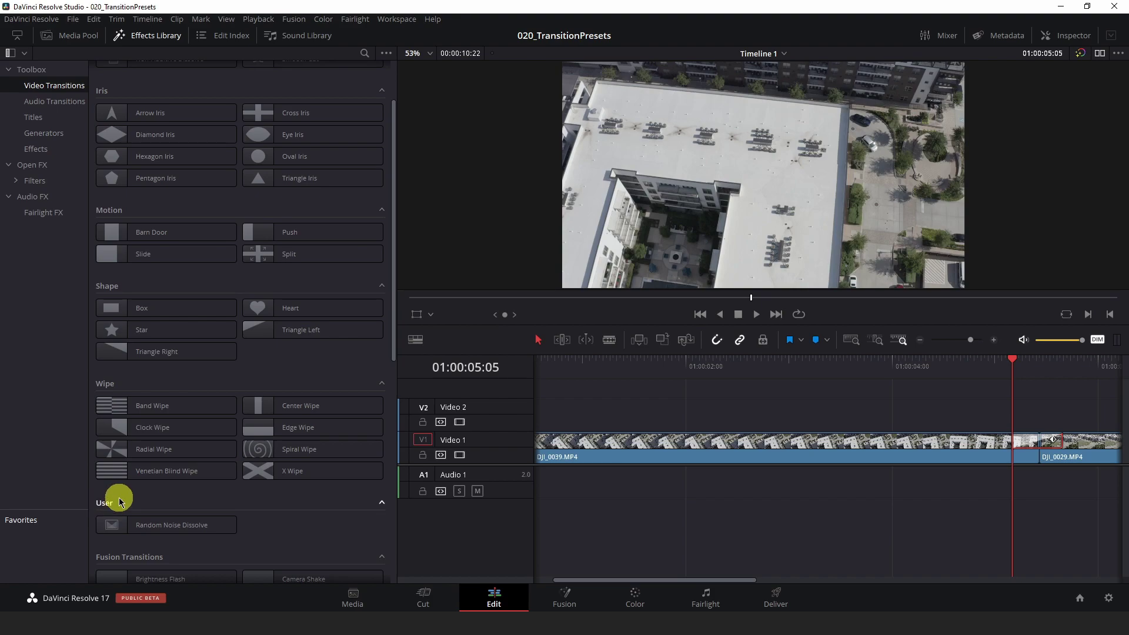
pyautogui.scroll(-3, 120, 500)
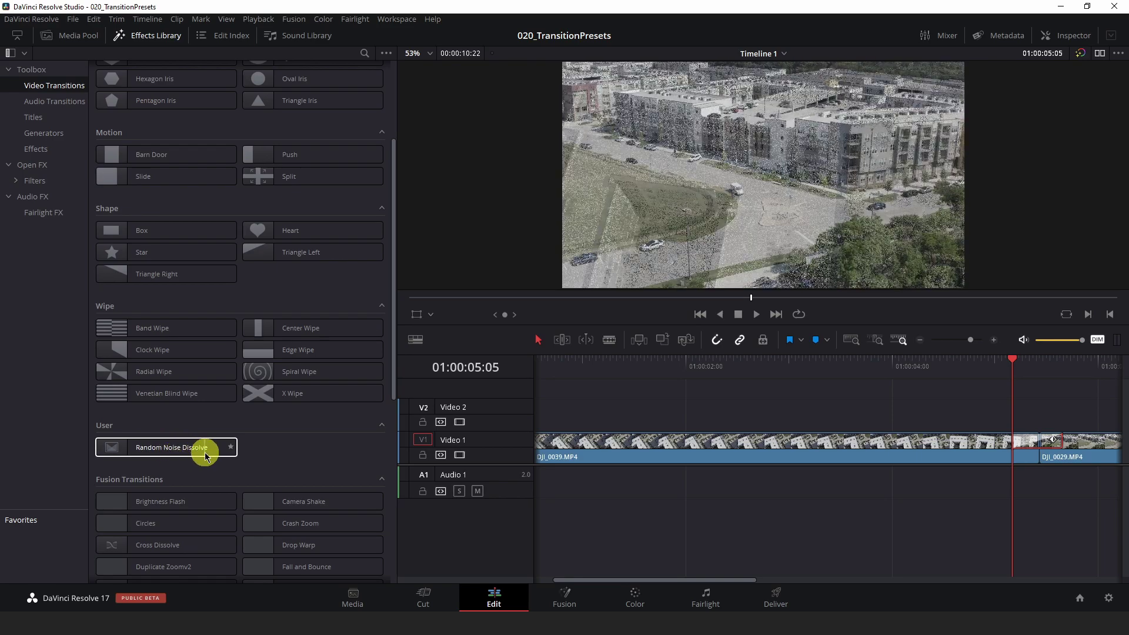
pyautogui.moveTo(205, 455); pyautogui.dragTo(1038, 445)
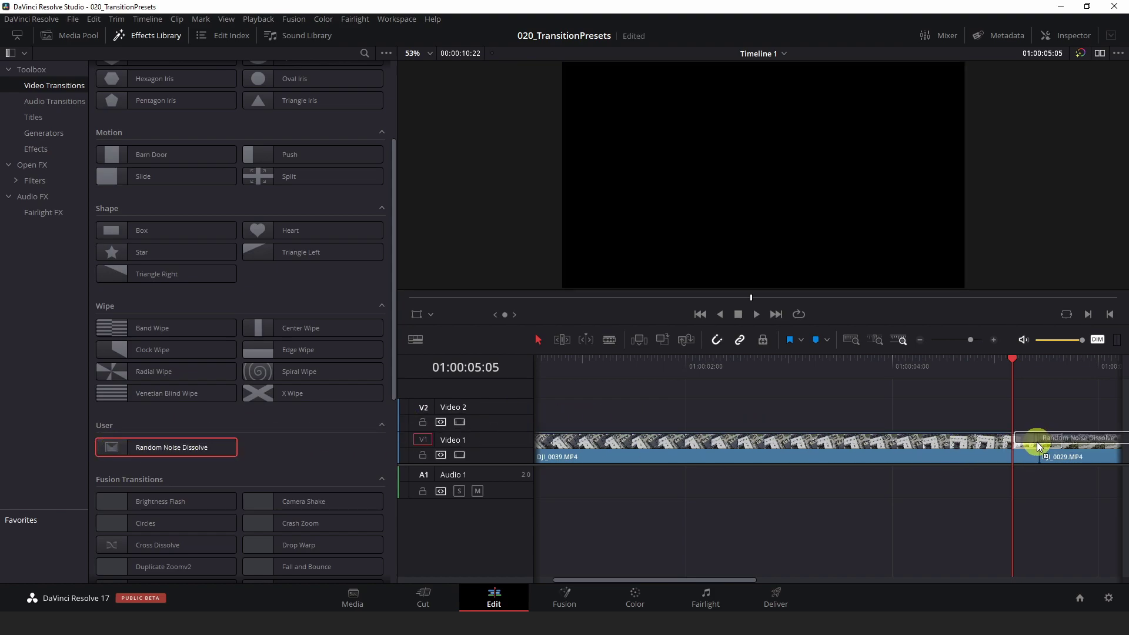
pyautogui.moveTo(1013, 357)
pyautogui.mouseDown()
pyautogui.moveTo(1054, 358)
pyautogui.moveTo(1002, 366)
pyautogui.mouseUp()
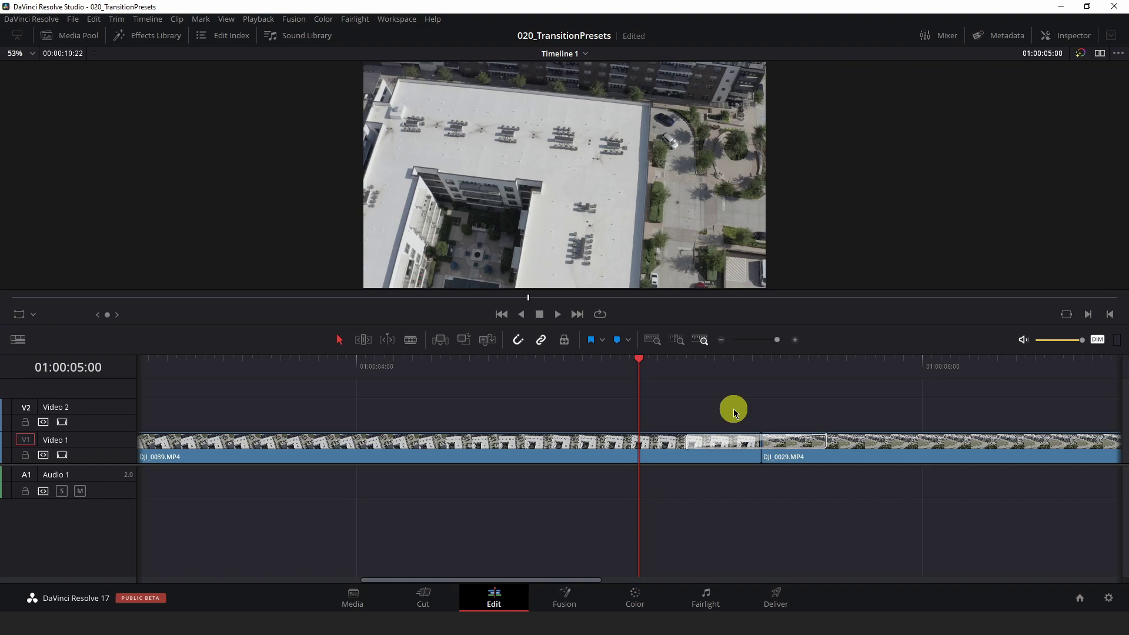
# Open the new transition on the Fusion page and box-select its CrossDissolve node
pyautogui.rightClick(719, 442)
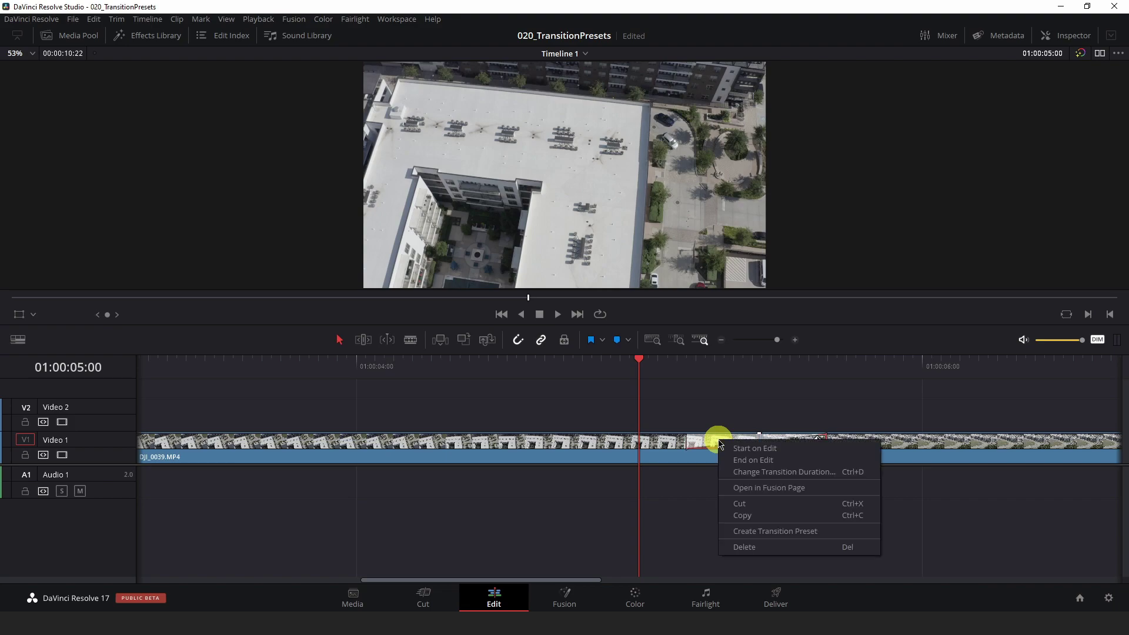
pyautogui.click(741, 489)
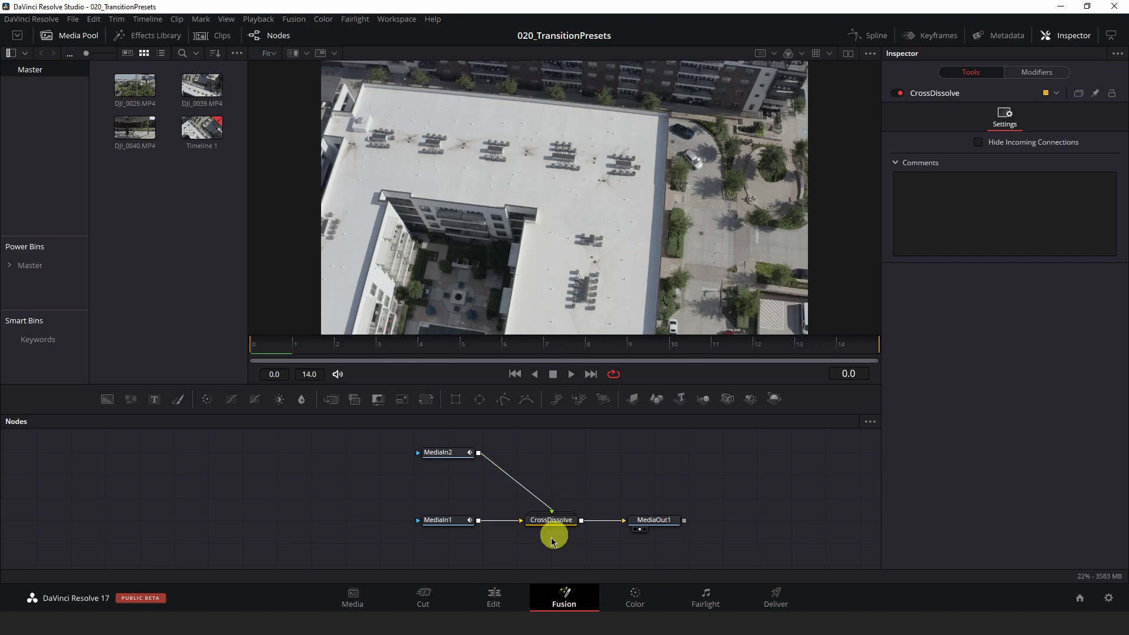
pyautogui.moveTo(494, 541); pyautogui.dragTo(622, 456)
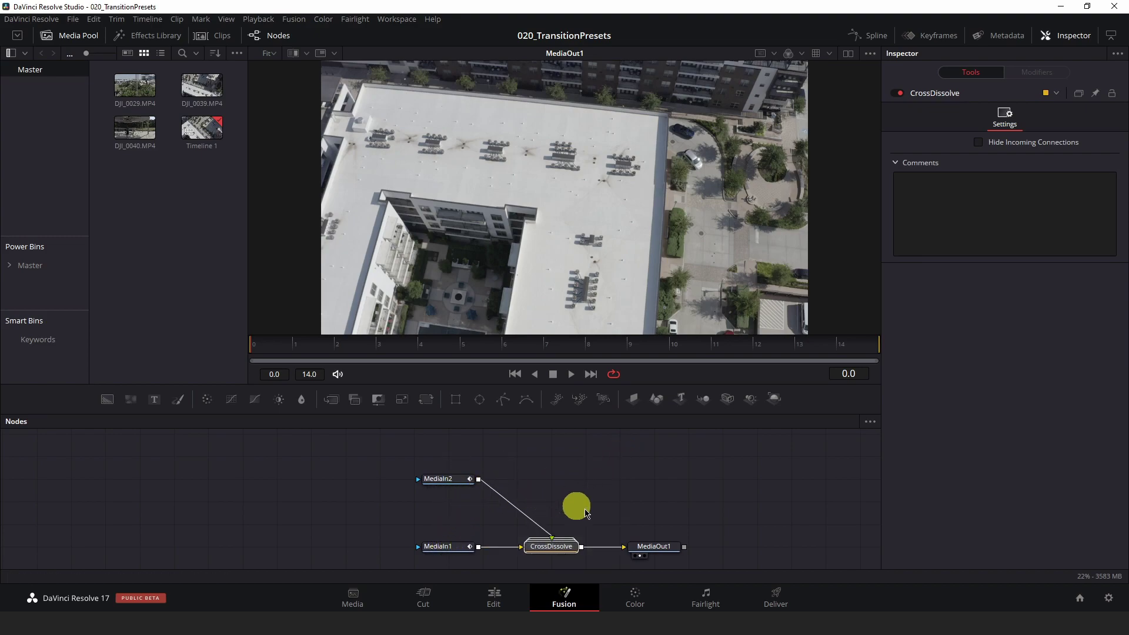
pyautogui.scroll(-2, 627, 520)
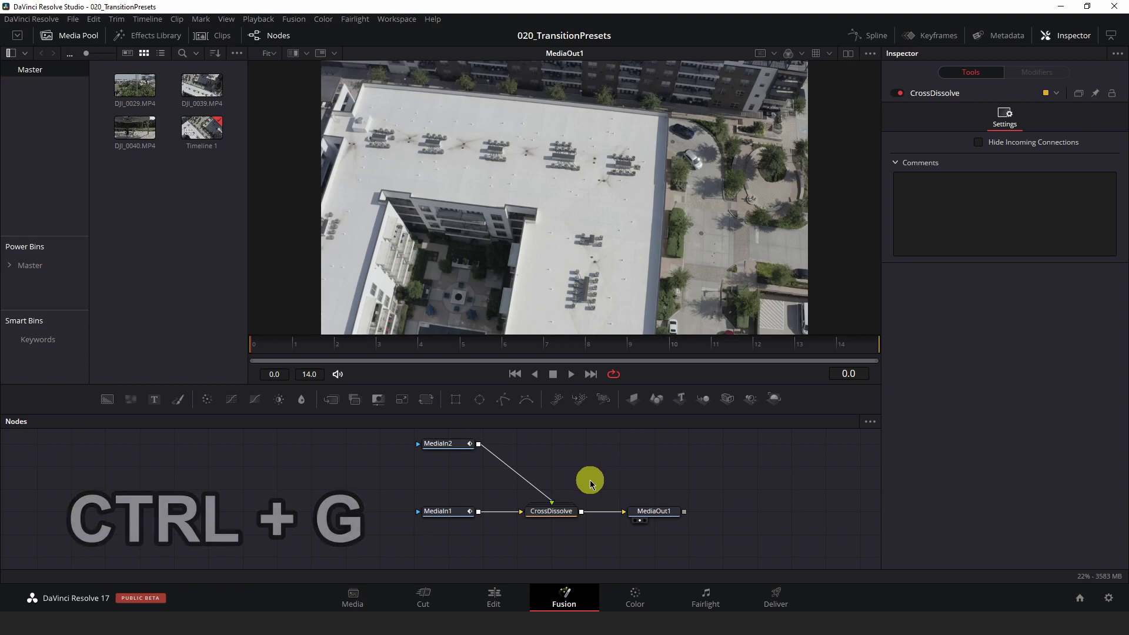
# Save the CrossDissolve node's settings to the Desktop as RandomNoiseDissolve.setting
pyautogui.rightClick(557, 516)
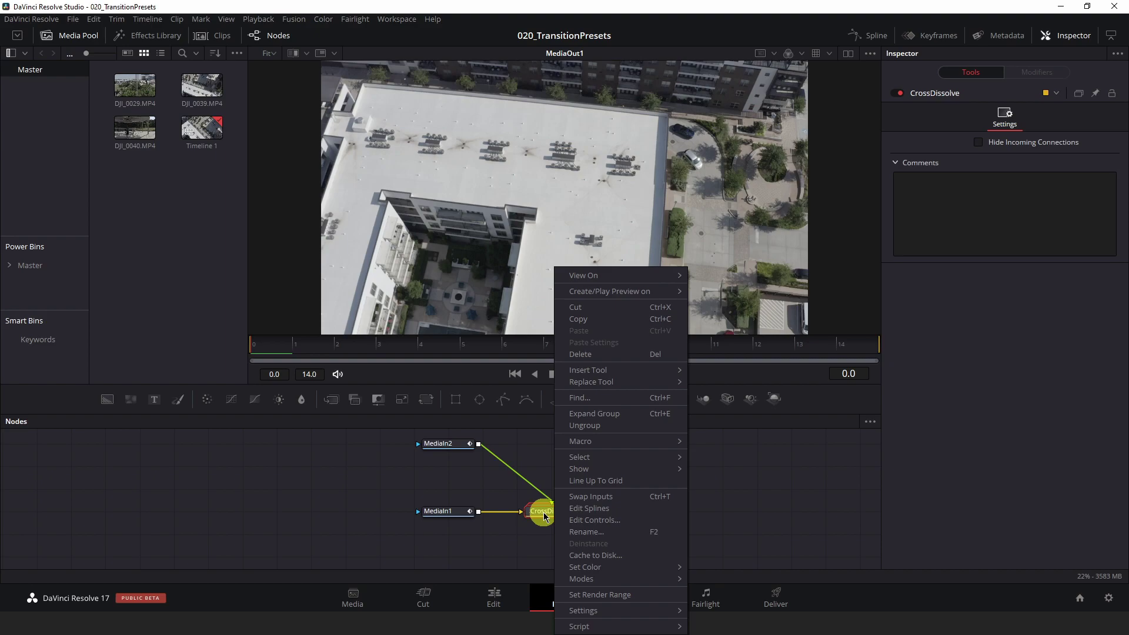
pyautogui.moveTo(657, 614)
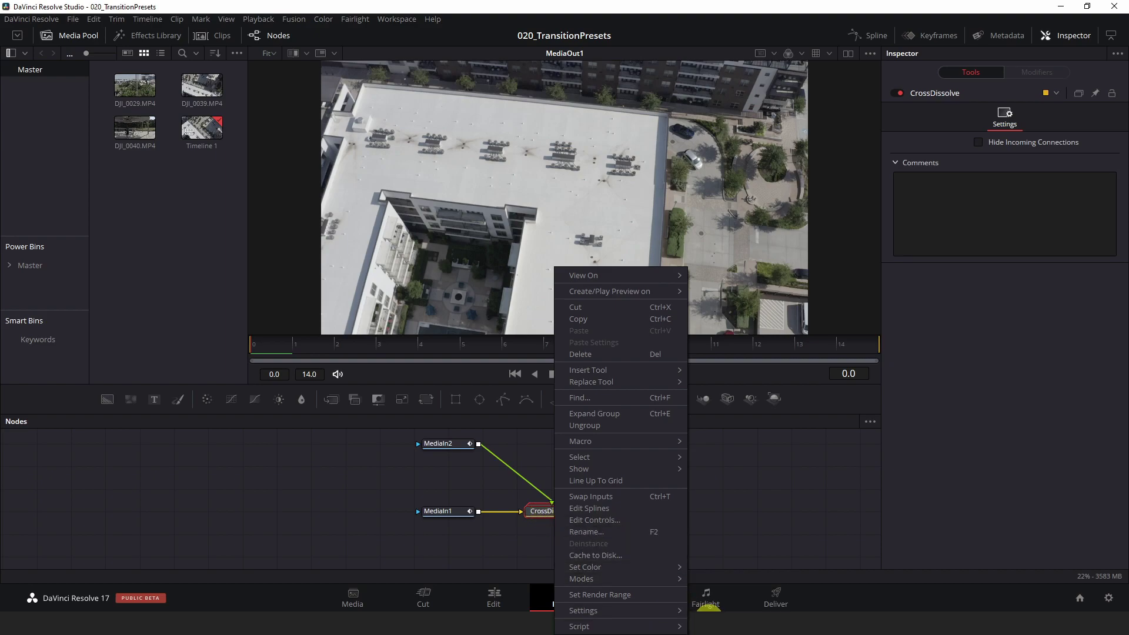
pyautogui.click(716, 615)
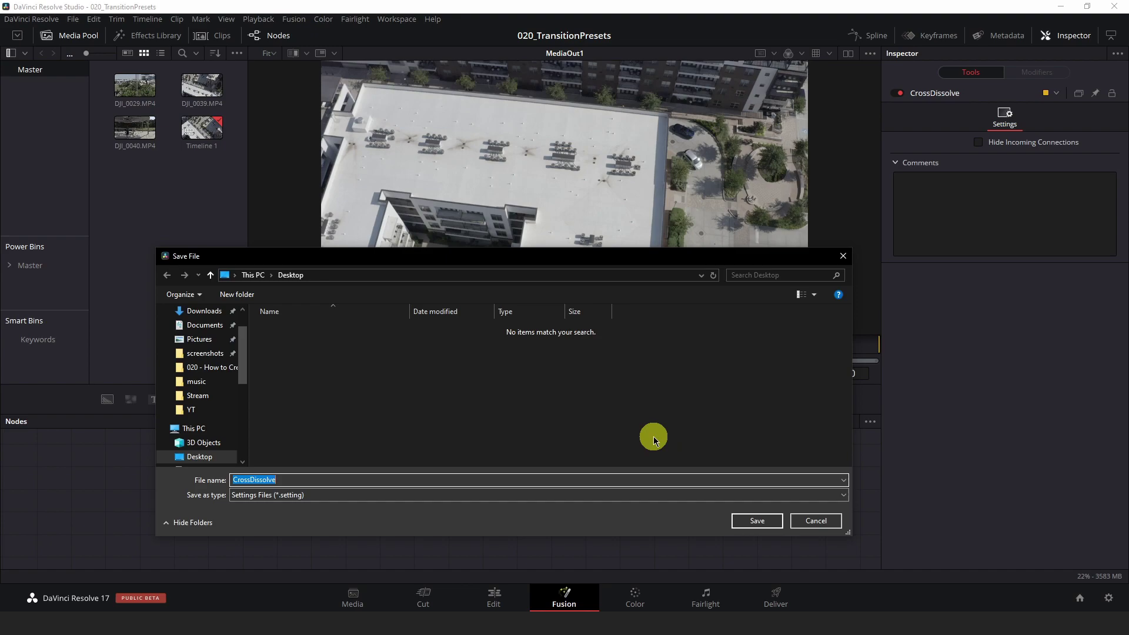
pyautogui.write('RandomN')
pyautogui.write('oiseDissolv')
pyautogui.press('Return')
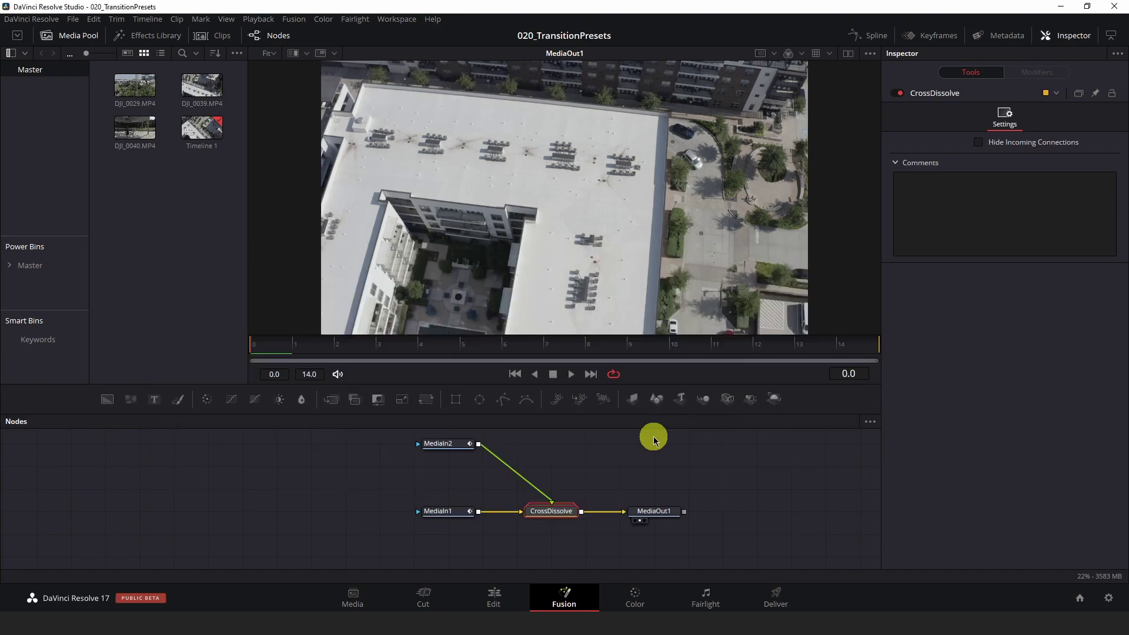